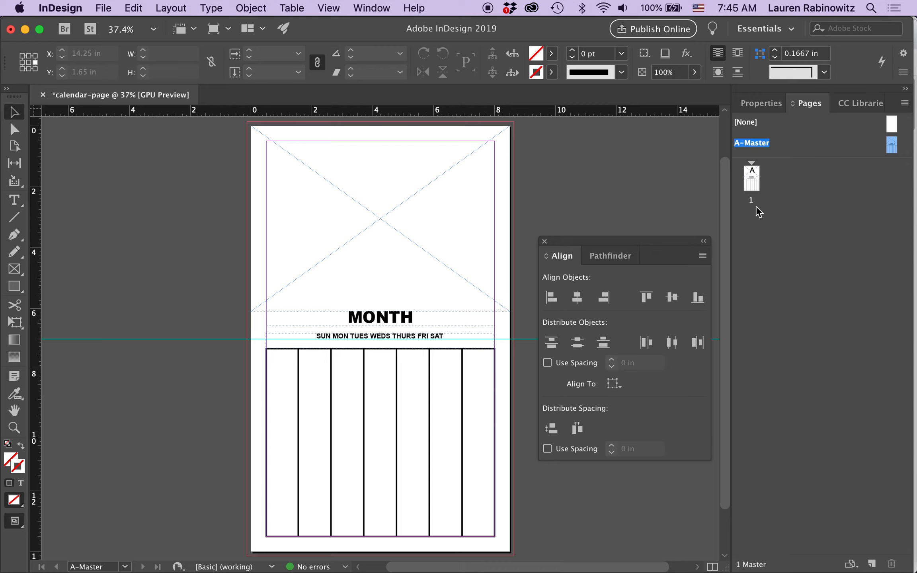
right_click(755, 188)
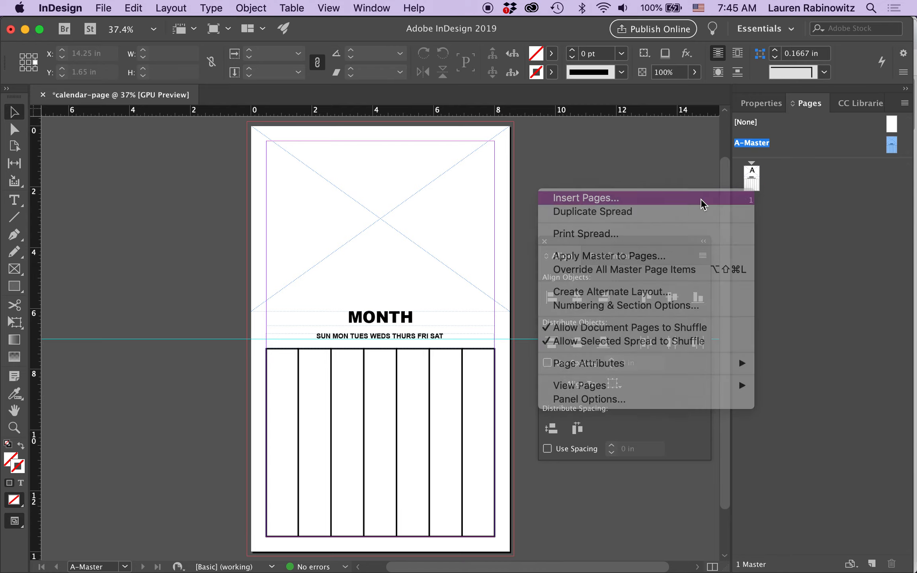
left_click(702, 201)
left_click(587, 303)
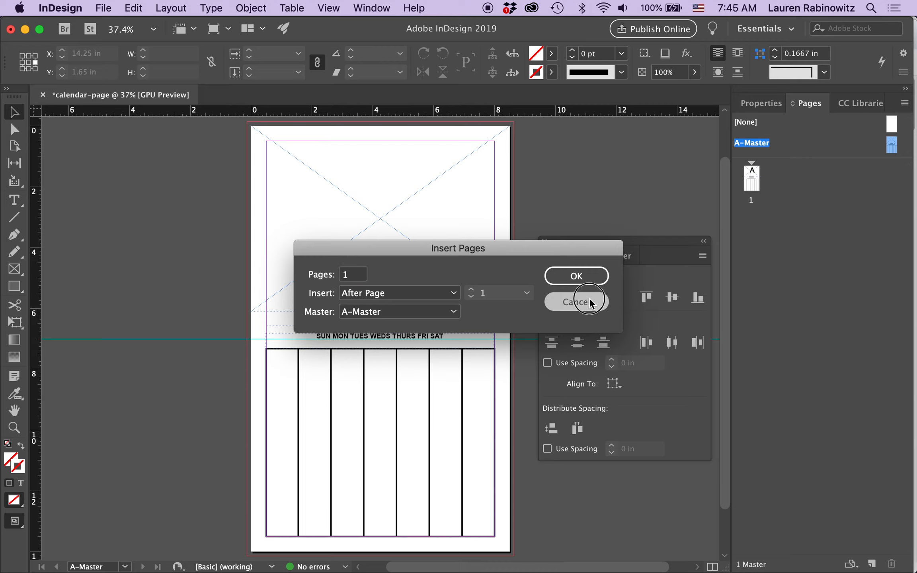
Go to page 1 and add eleven more pages based on A-Master, bringing the document to 12 pages.
double_click(756, 181)
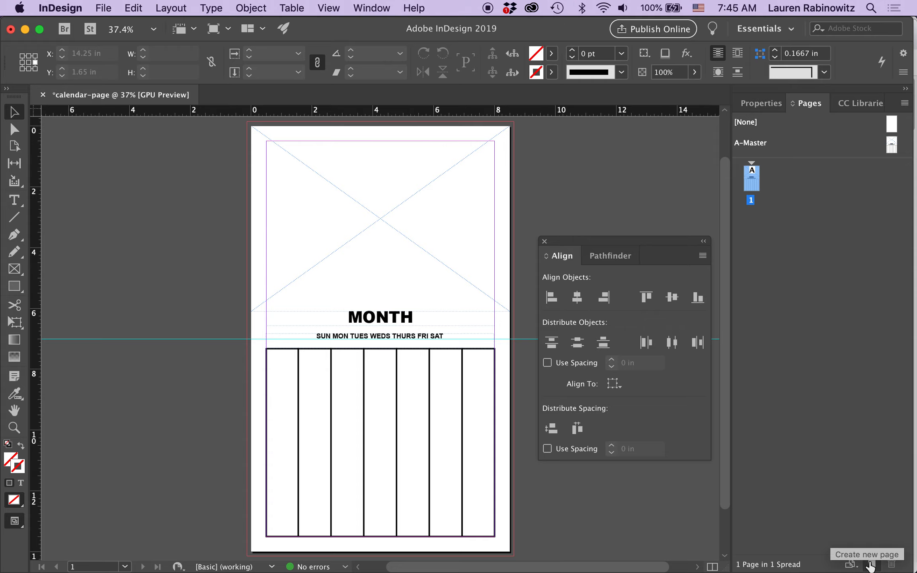
left_click(870, 565)
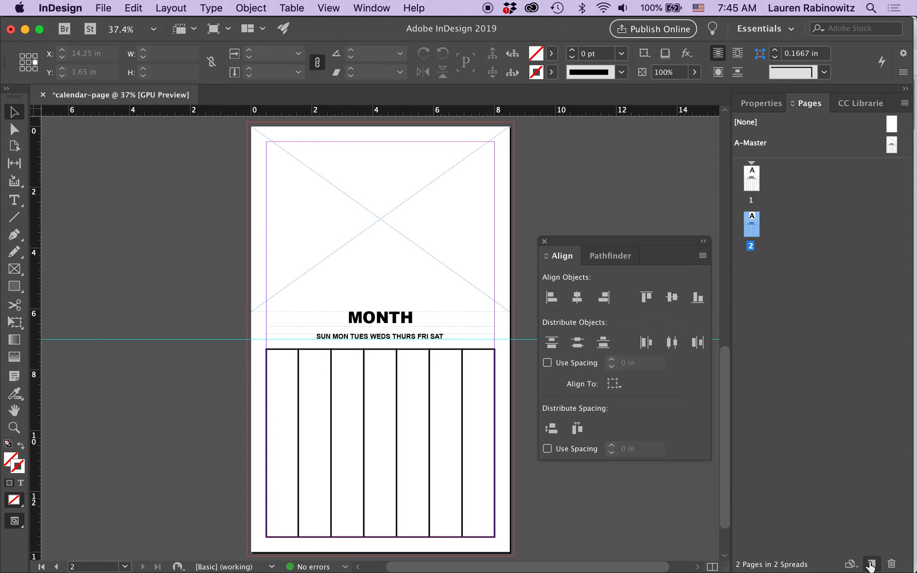
left_click(871, 564)
left_click(870, 564)
left_click(870, 565)
left_click(870, 565)
left_click(870, 565)
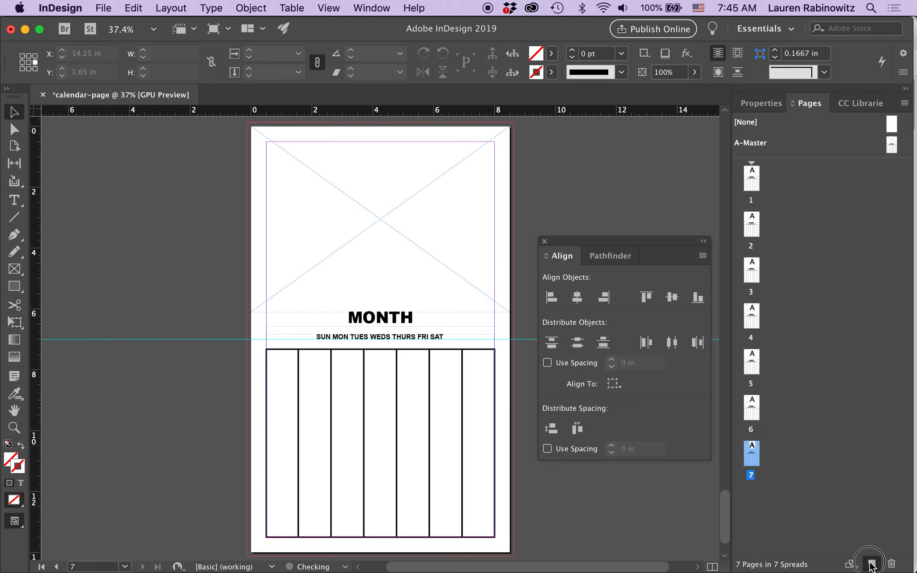
left_click(870, 564)
left_click(871, 564)
left_click(870, 564)
left_click(870, 565)
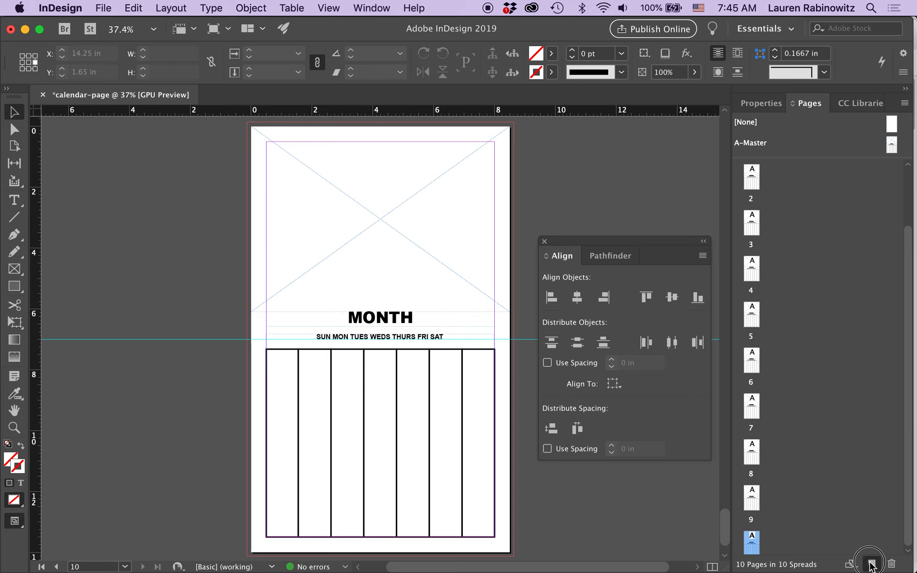
left_click(871, 564)
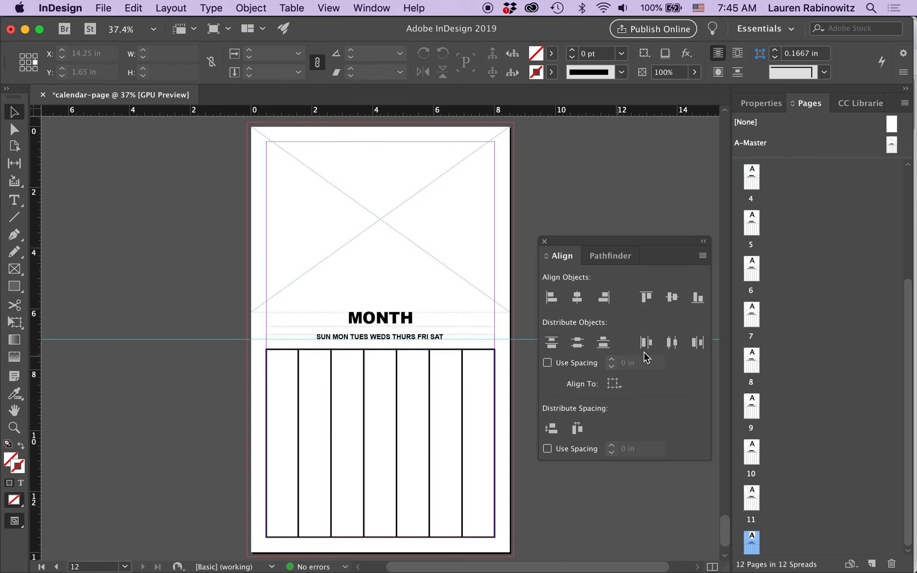
Undo all the page additions so that only page 1 is left in the document.
left_click(774, 227)
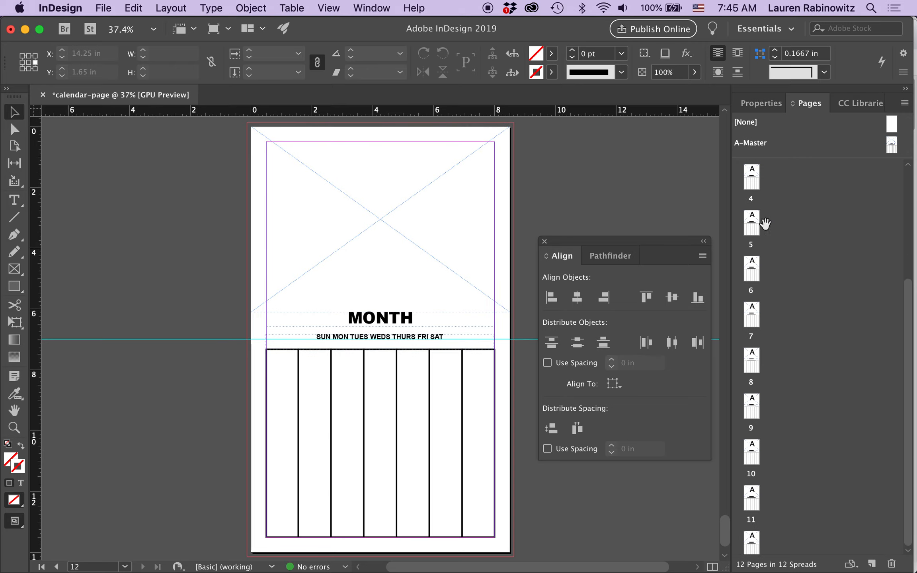
left_click(751, 232)
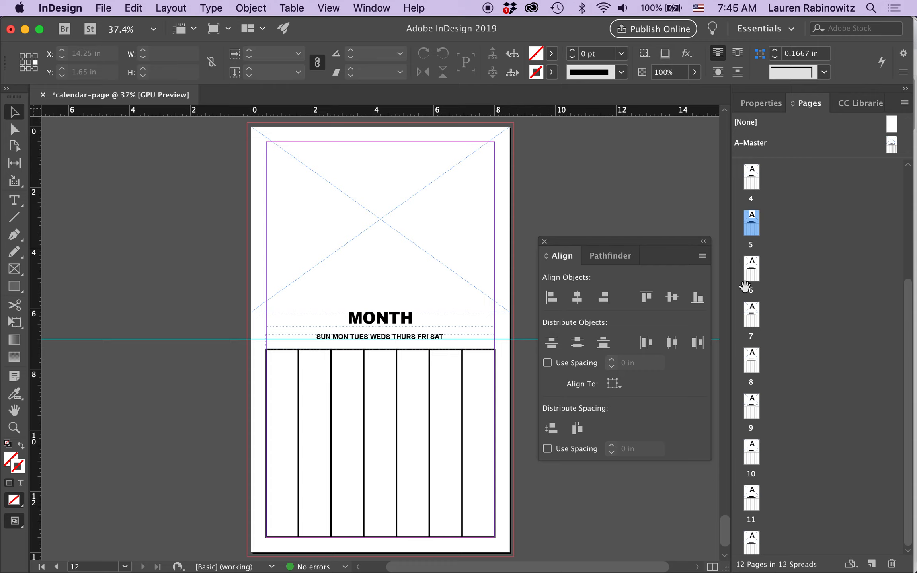
key("super+z")
key("super+z")
key("super+z")
key("super+z")
key("super+z")
key("super+z")
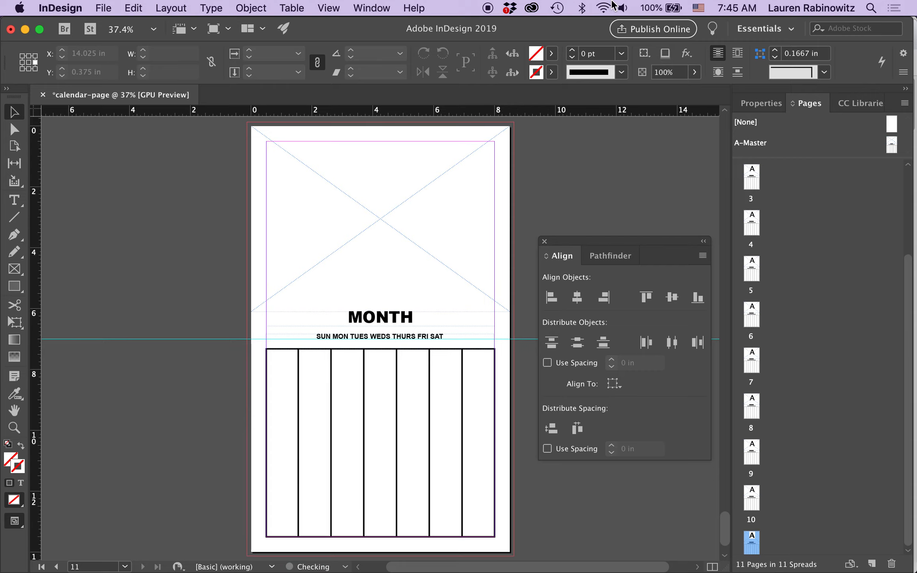
key("super+z")
key("super+z")
key("super+z")
key("super+z")
key("super+z")
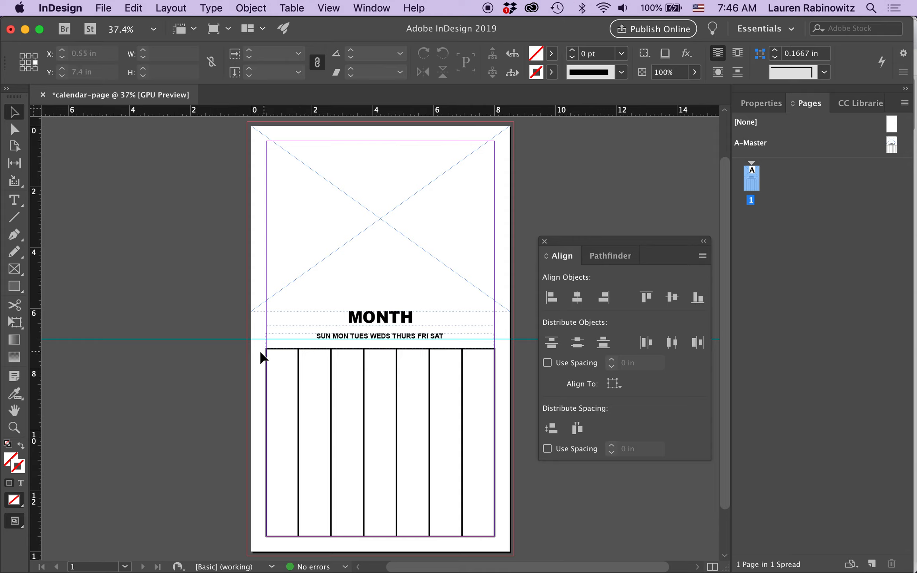
On A-Master, raise the calendar grid's top edge slightly so that the grid is about 6.35 in tall.
left_click_drag(256, 359, 502, 423)
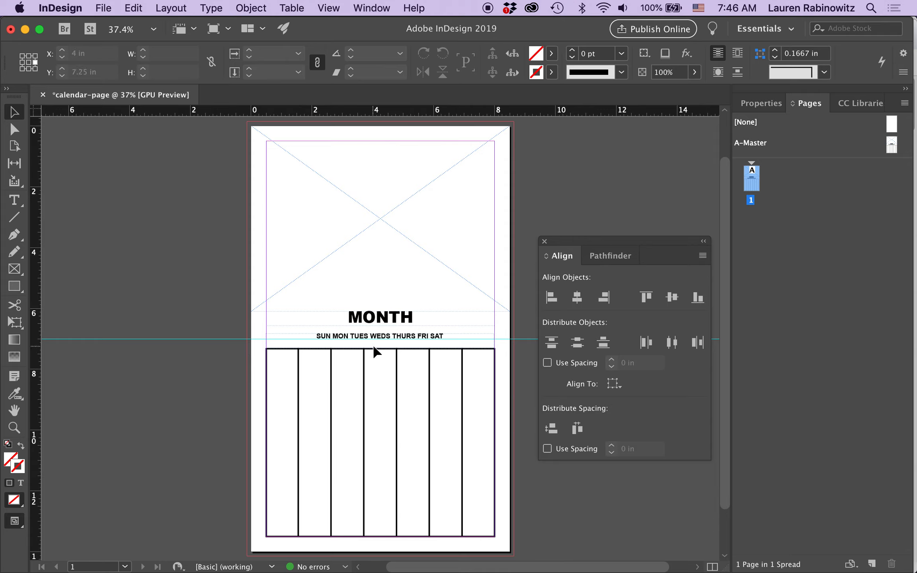
double_click(891, 144)
mouse_move(263, 351)
left_mouse_down()
mouse_move(293, 370)
mouse_move(518, 408)
left_mouse_up()
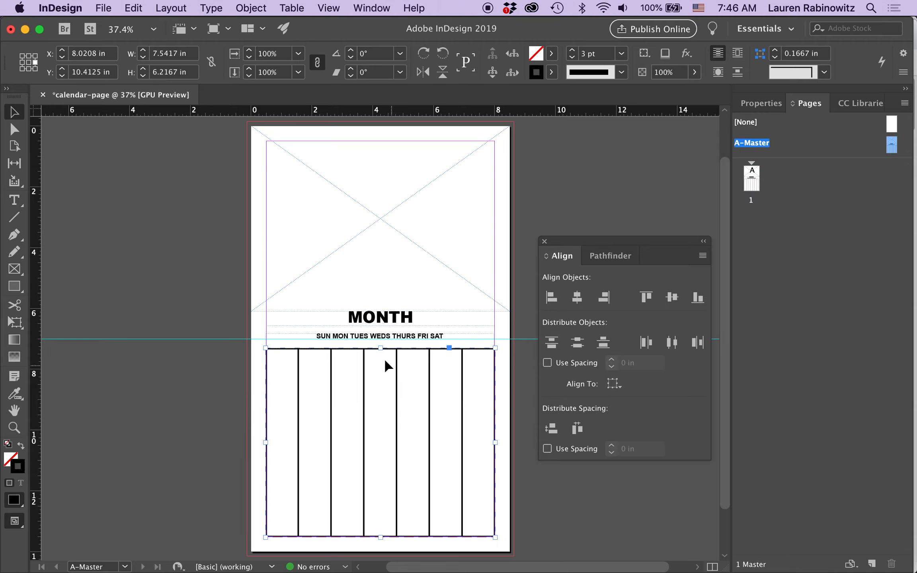
left_click_drag(381, 347, 381, 345)
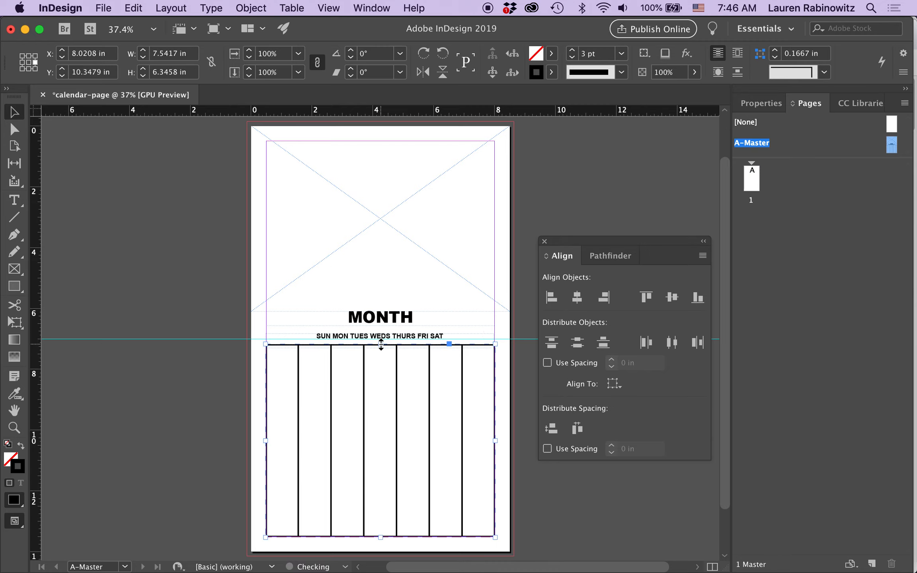
Open the Tabs ruler for the weekday text frame, line it up above the frame and widen it past the frame's full width.
left_click(348, 345)
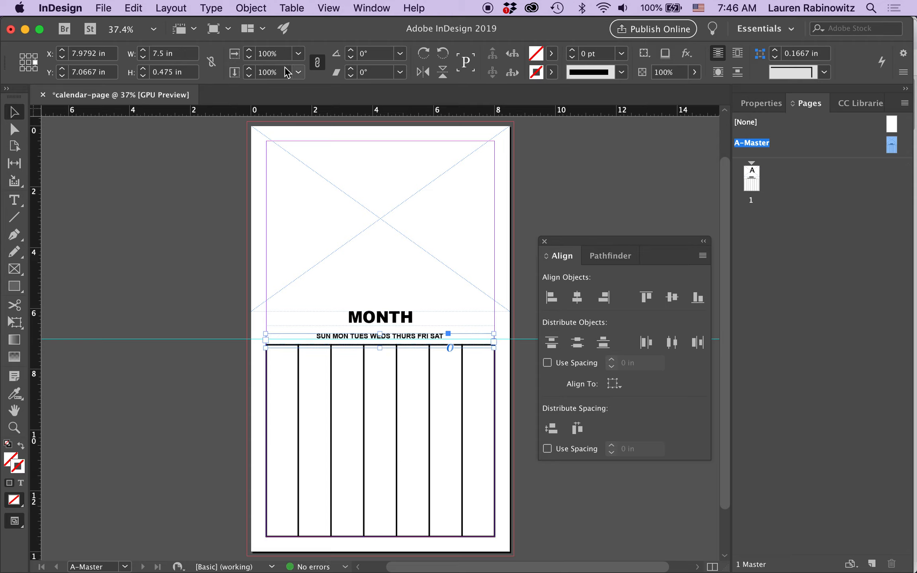
left_click(212, 8)
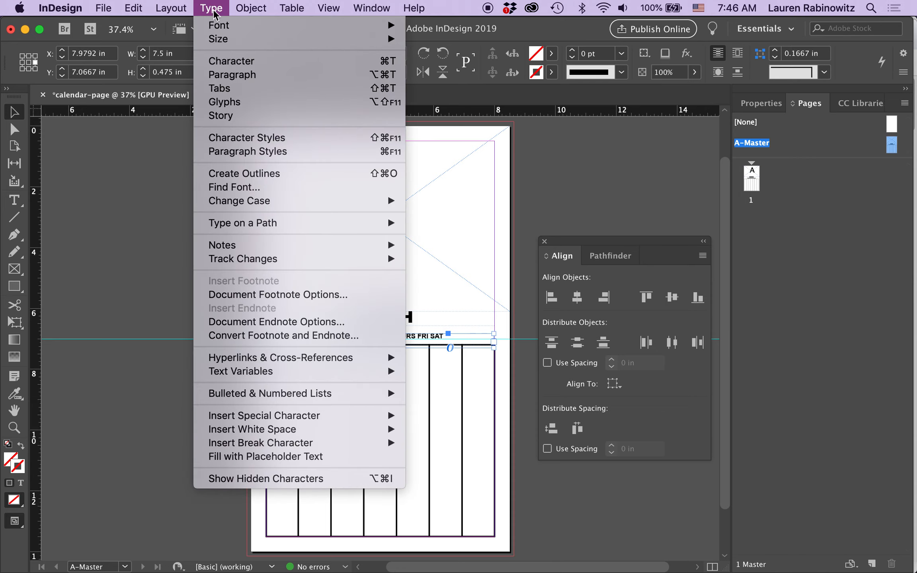
left_click(231, 92)
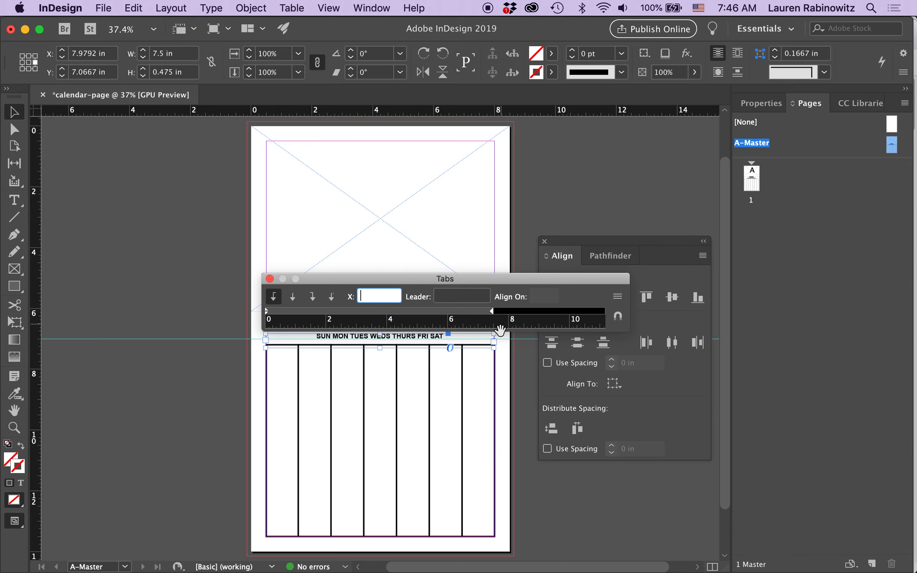
key("super+equal")
key("super+equal")
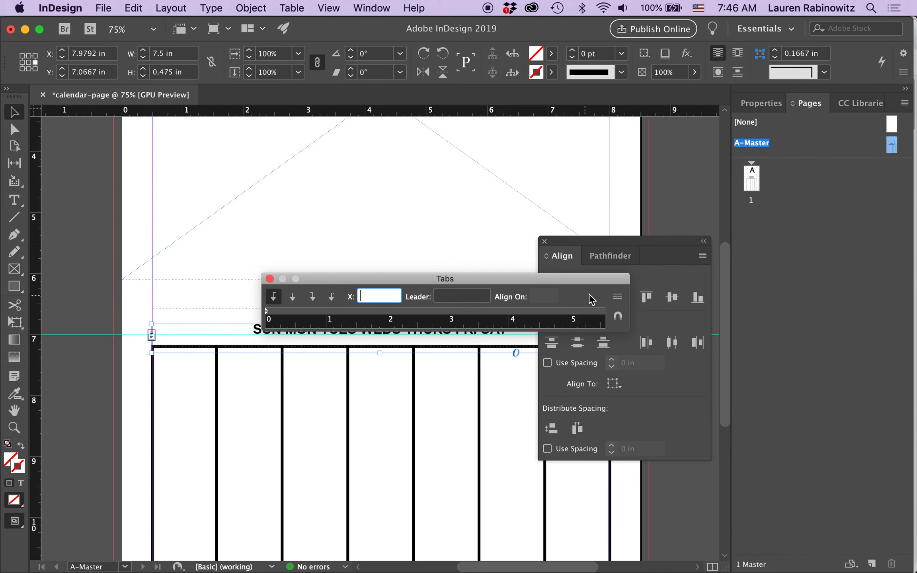
left_click_drag(621, 248, 787, 249)
left_click_drag(629, 299, 721, 299)
left_click_drag(668, 282, 549, 267)
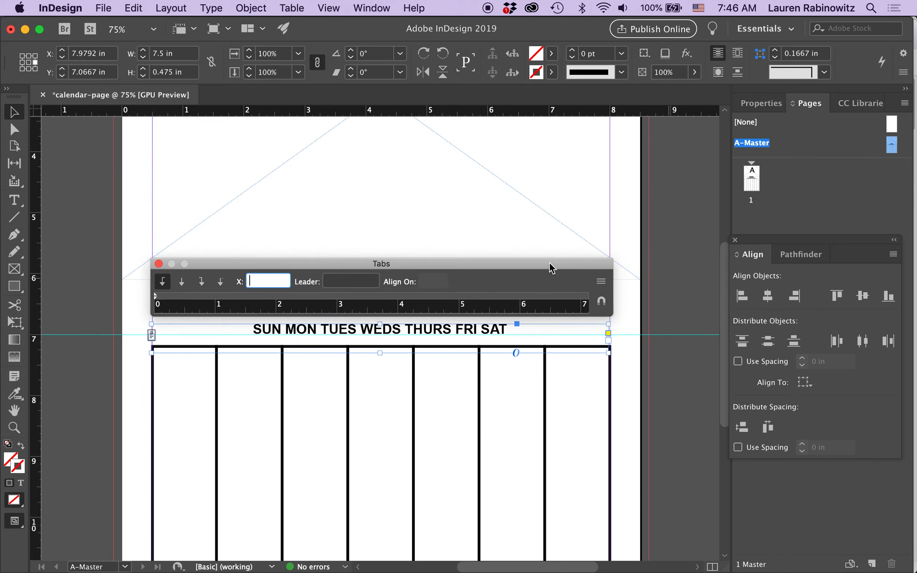
left_click_drag(614, 290, 678, 290)
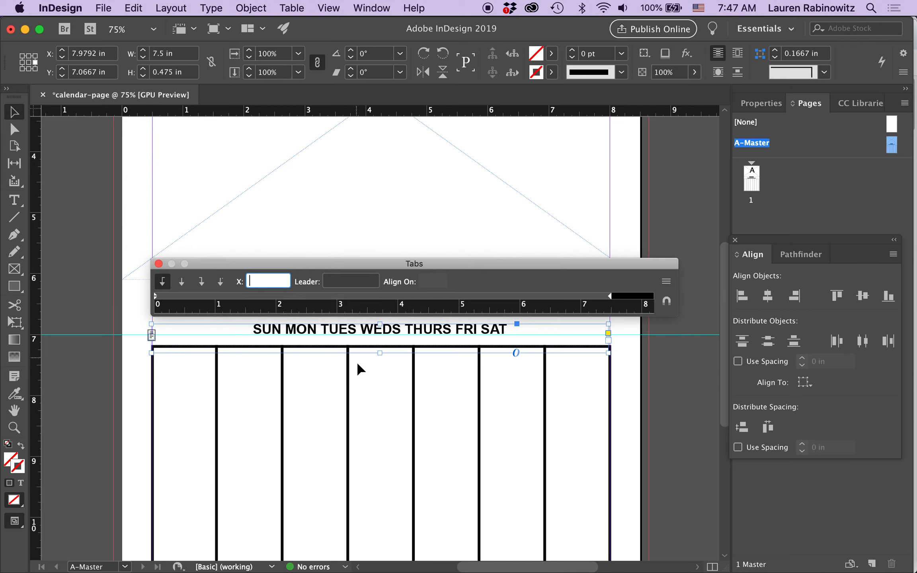
Add center-justified tab stops to the whole weekday line over the first two grid columns, at about 0.53 in and 1.6 in.
double_click(255, 331)
triple_click(255, 329)
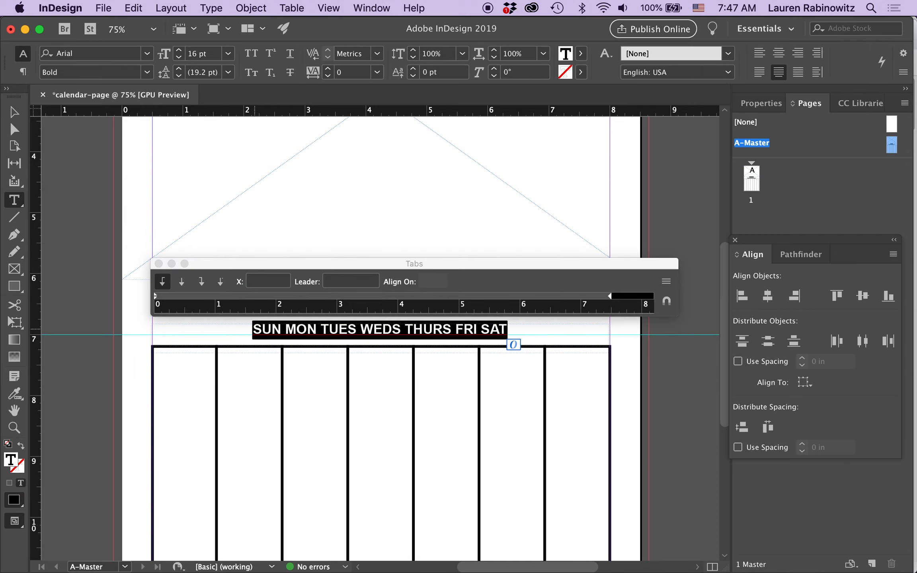
left_click(182, 283)
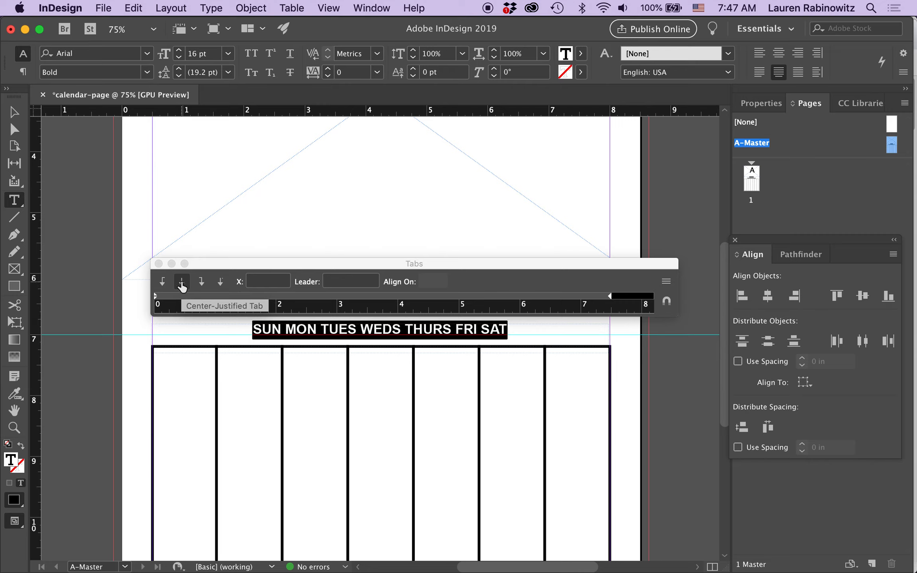
left_click_drag(184, 300, 188, 302)
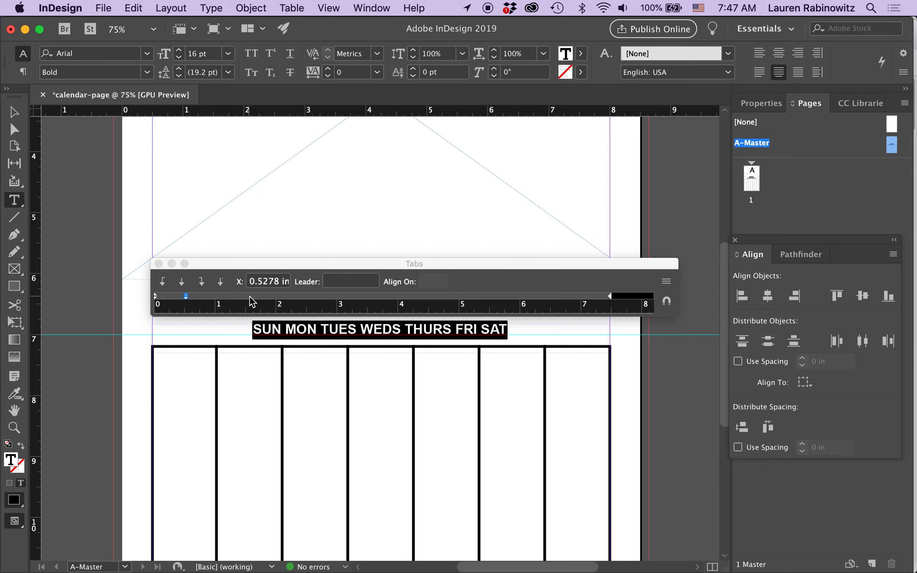
left_click_drag(249, 298, 254, 302)
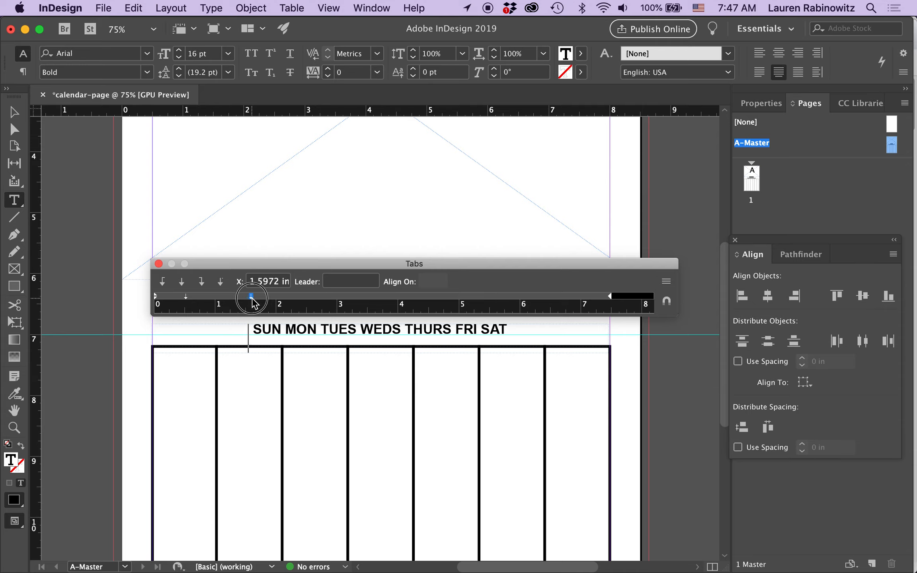
left_click_drag(254, 303, 254, 302)
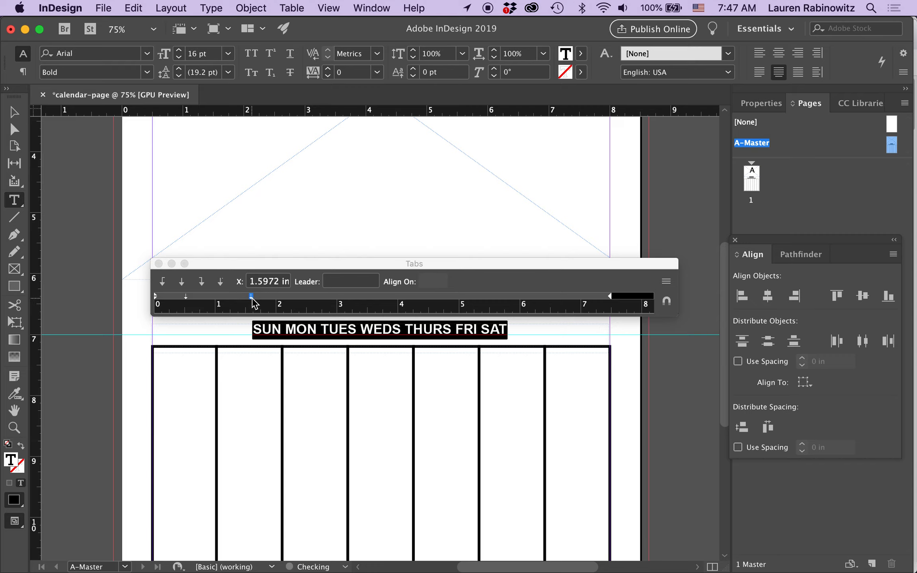
Add center-justified tab stops over the third to seventh grid columns, with the last two at about 5.94 in and 7 in.
left_click_drag(315, 297, 319, 299)
left_click_drag(383, 302, 383, 302)
left_click_drag(446, 301, 450, 301)
left_click(504, 302)
left_click_drag(506, 301, 518, 301)
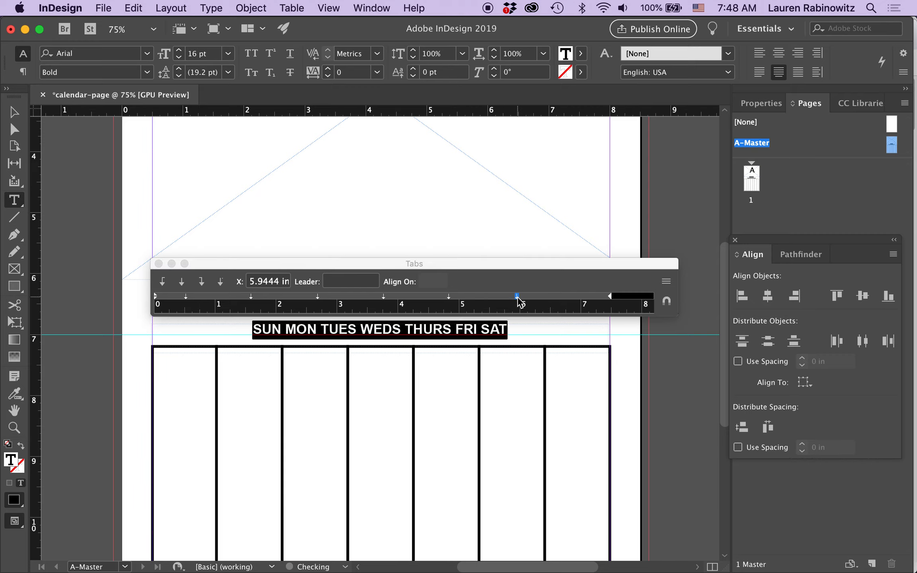
left_click(578, 301)
left_click_drag(577, 302, 583, 301)
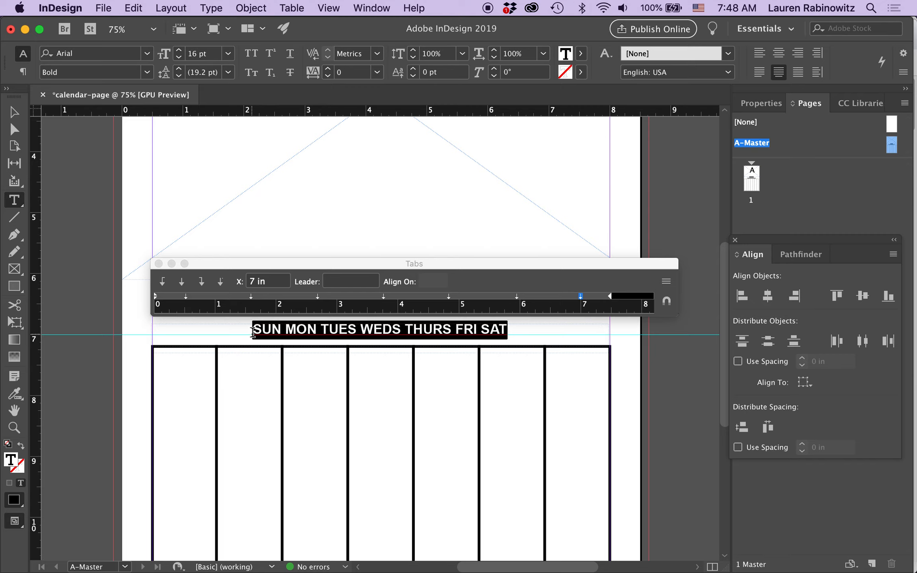
Left-align the weekday line and insert a tab character before SUN and before MON.
left_click_drag(253, 331, 553, 323)
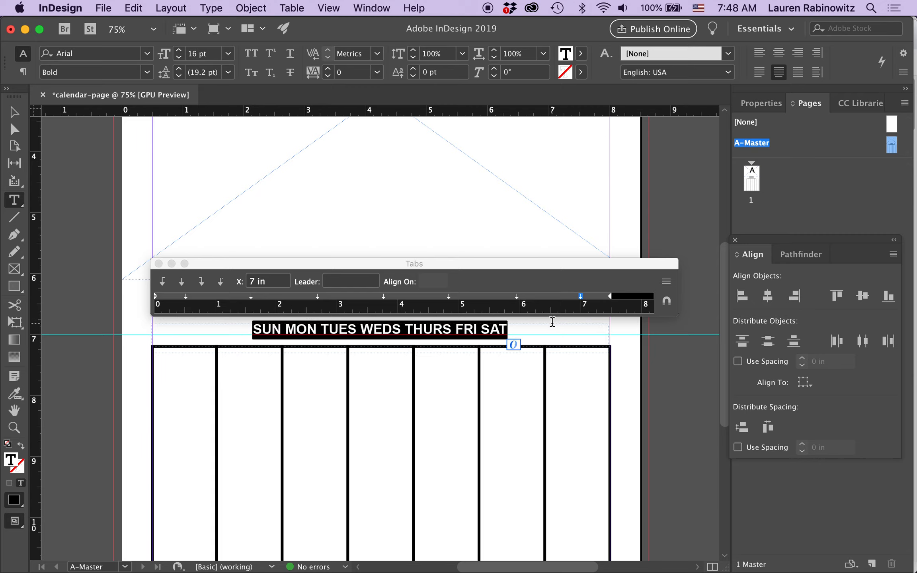
left_click(758, 59)
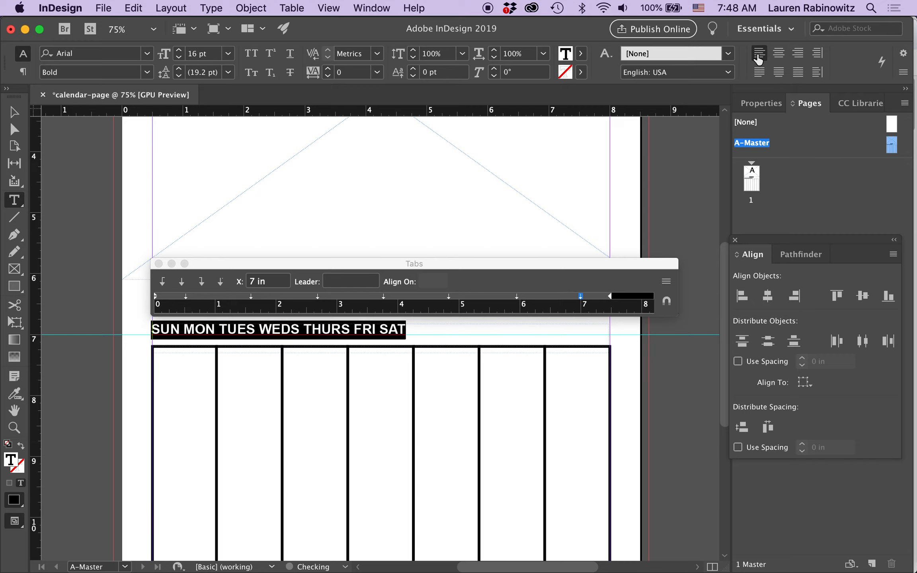
left_click(153, 329)
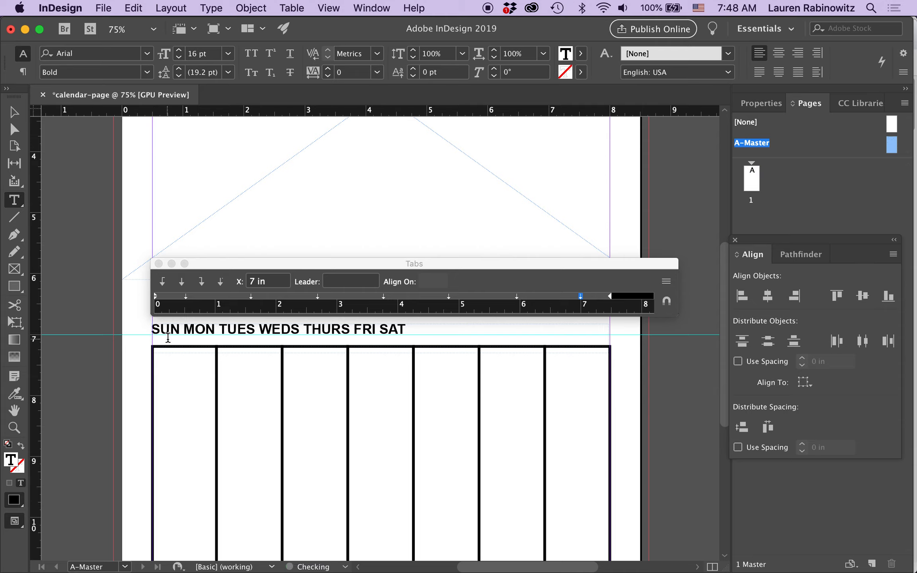
left_click(184, 330)
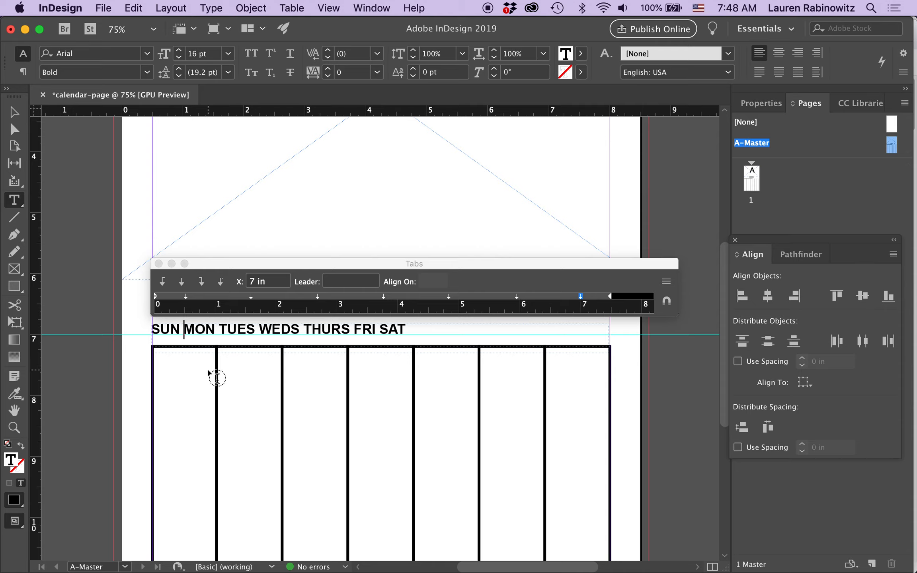
key("Tab")
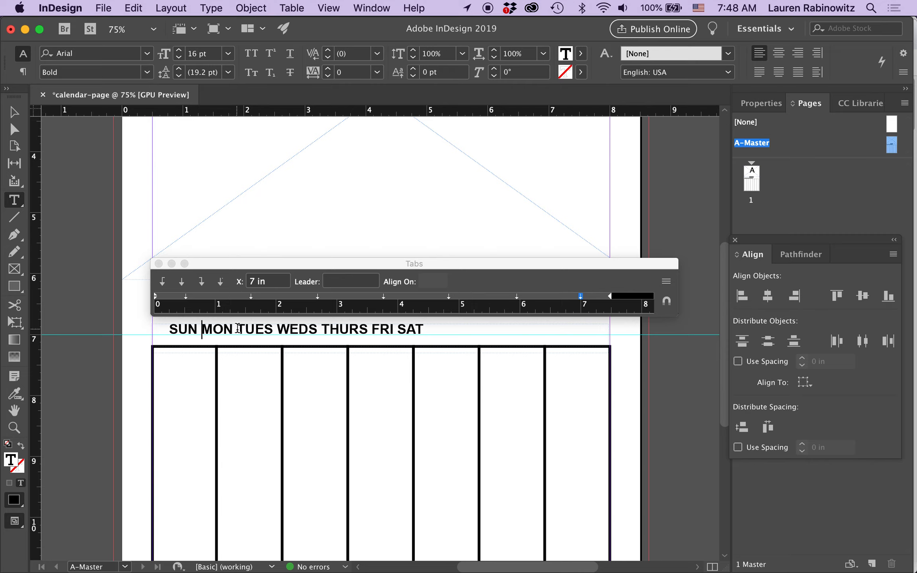
left_click(262, 367)
key("Tab")
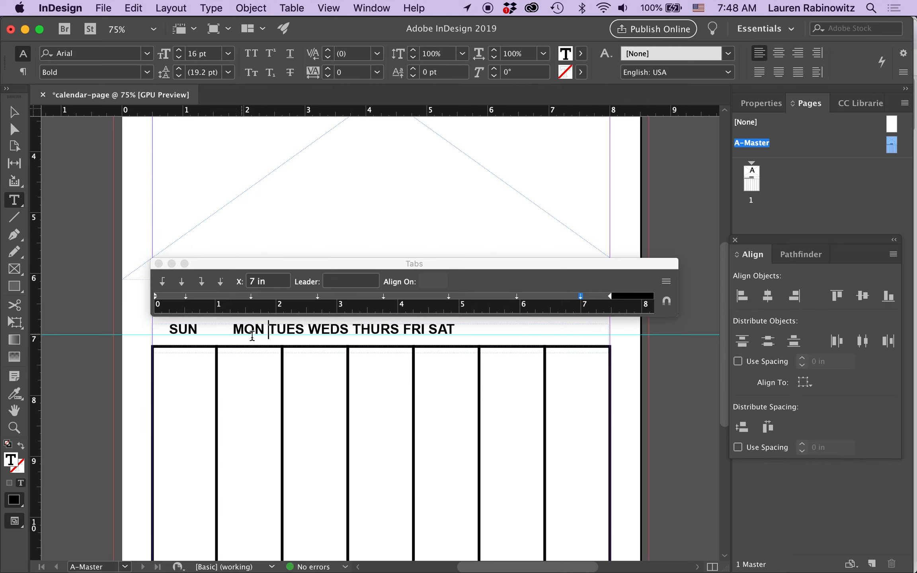
Insert a tab character before each of TUES, WEDS, THURS, FRI and SAT in the weekday line.
left_click(305, 332)
key("Tab")
left_click(379, 329)
left_click(411, 394)
key("Tab")
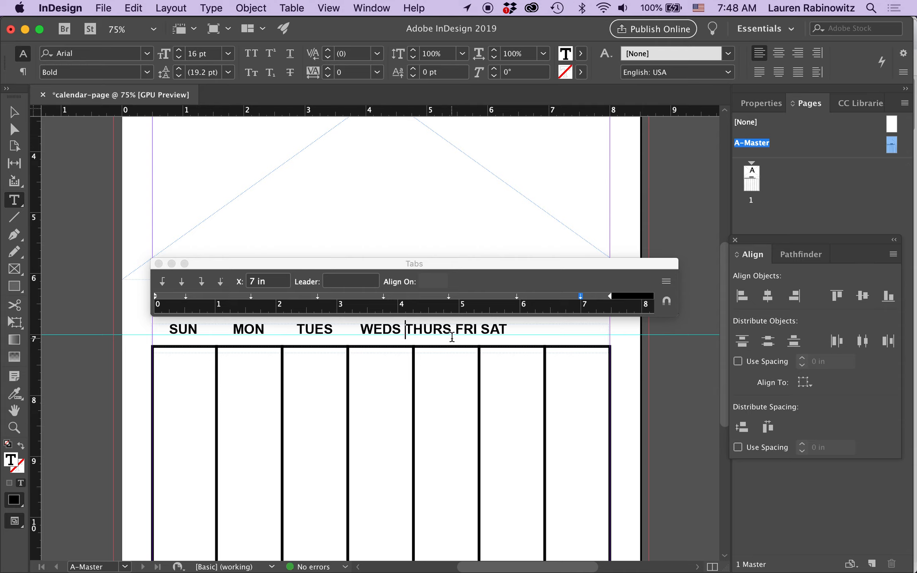
left_click(457, 330)
key("Tab")
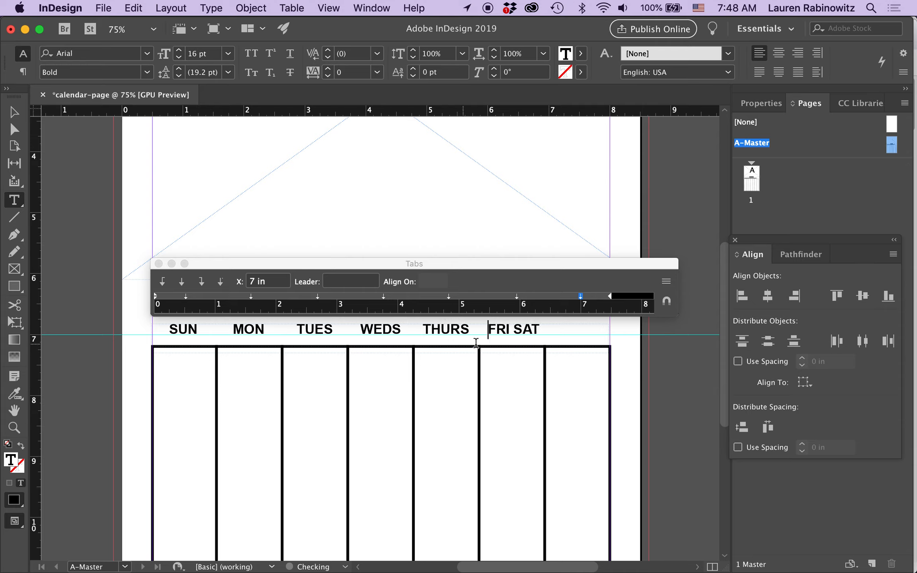
left_click(516, 328)
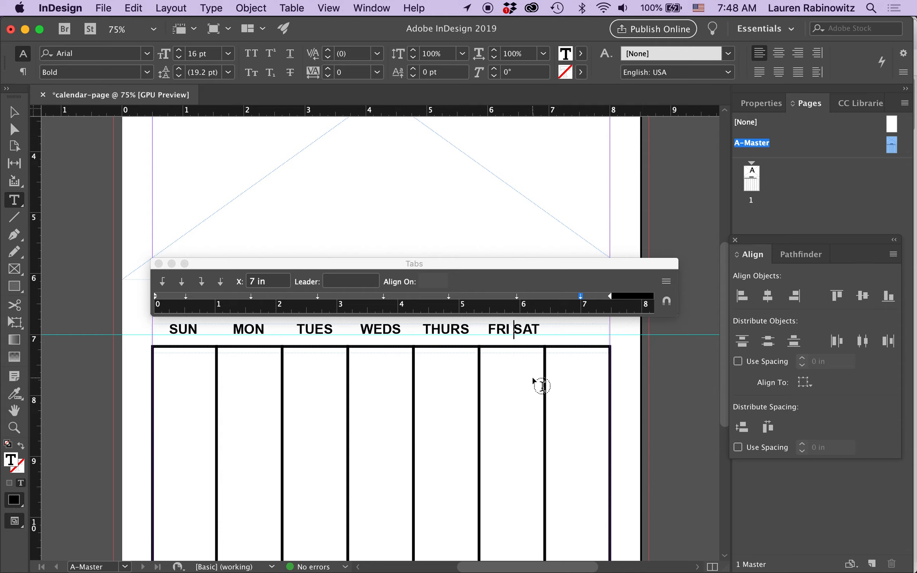
key("Tab")
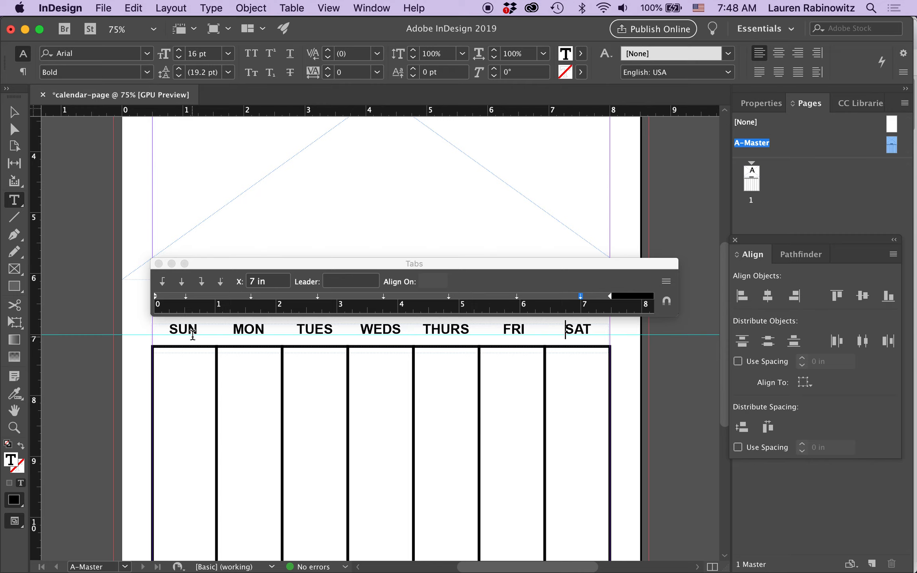
Try moving the first tab stop over SUN to 0.5556 in and 0.375 in, return it to 0.5278 in and leave text editing.
left_click(187, 299)
left_click_drag(187, 299, 190, 299)
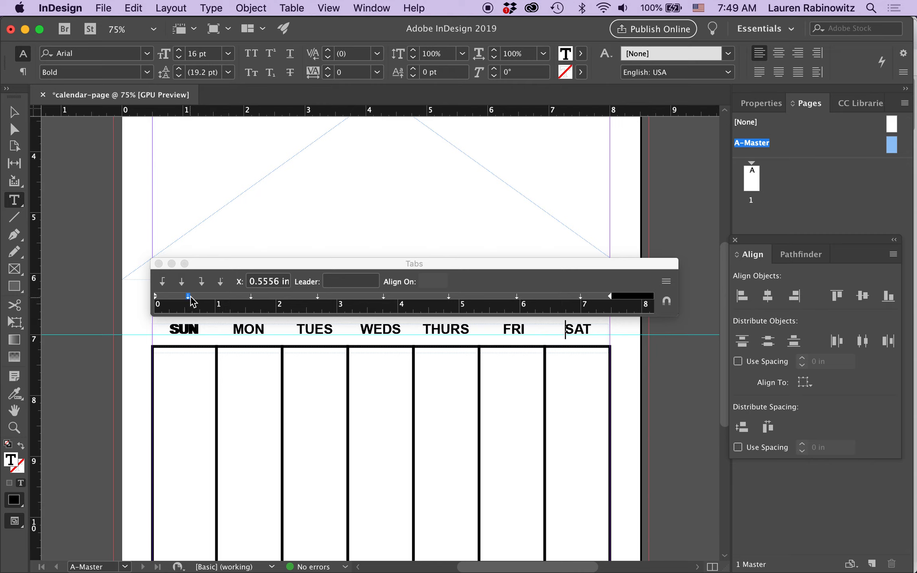
left_click_drag(189, 298, 177, 298)
left_click(191, 334)
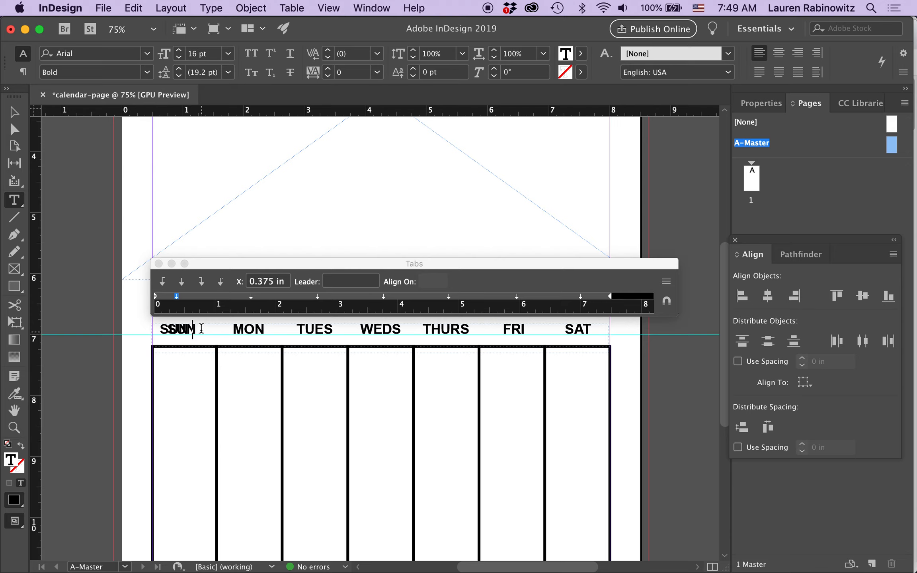
left_click_drag(178, 297, 187, 298)
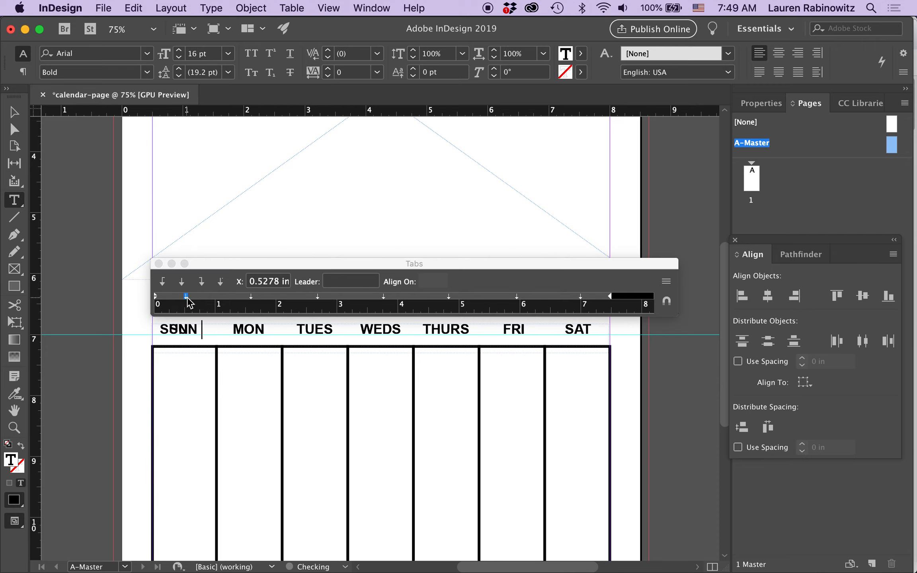
left_click(14, 112)
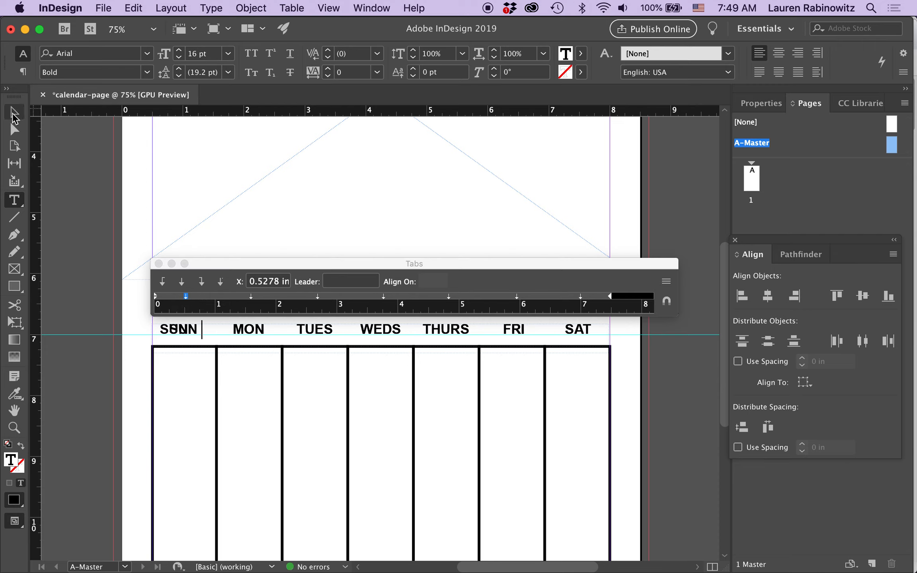